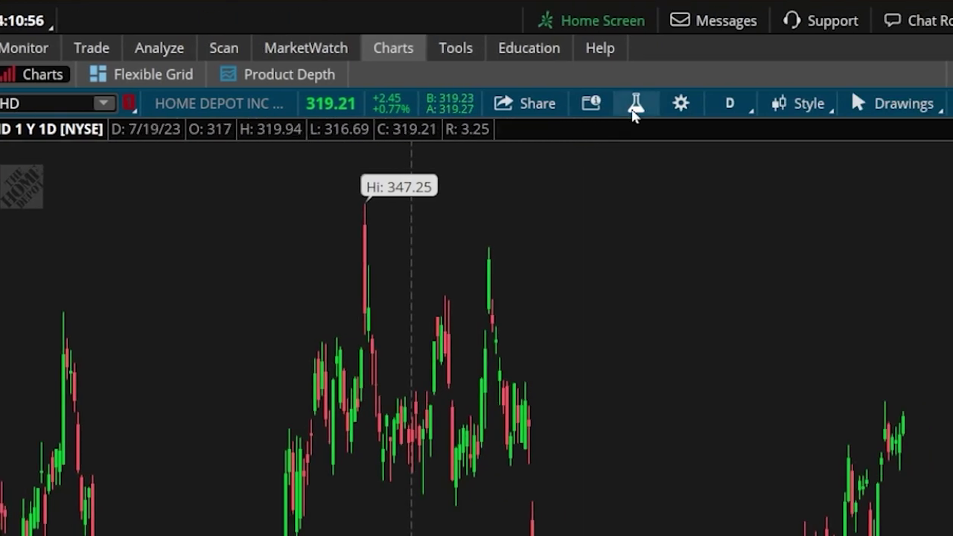
Step: Find the Comparison study by searching for "compari" and add it to the HD chart's price studies
left_click(633, 107)
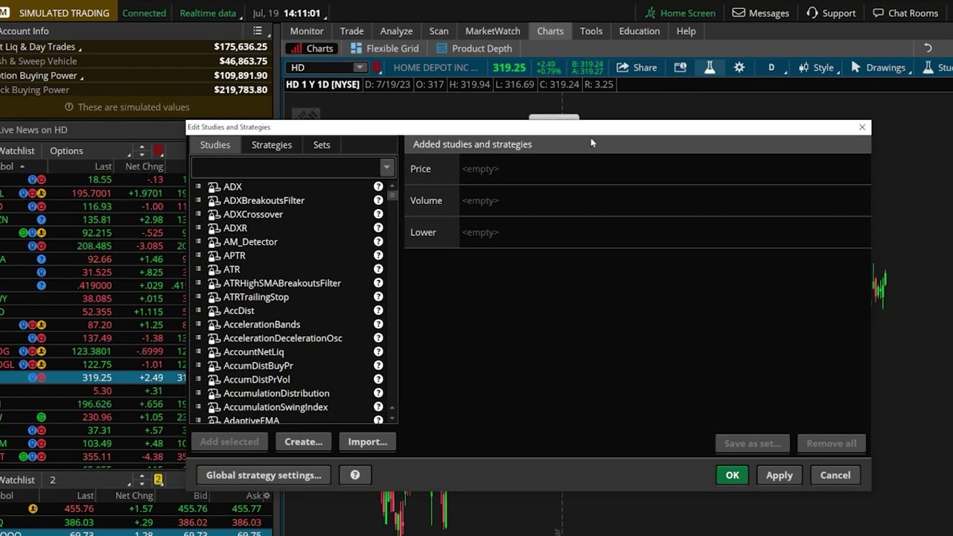
left_click(262, 170)
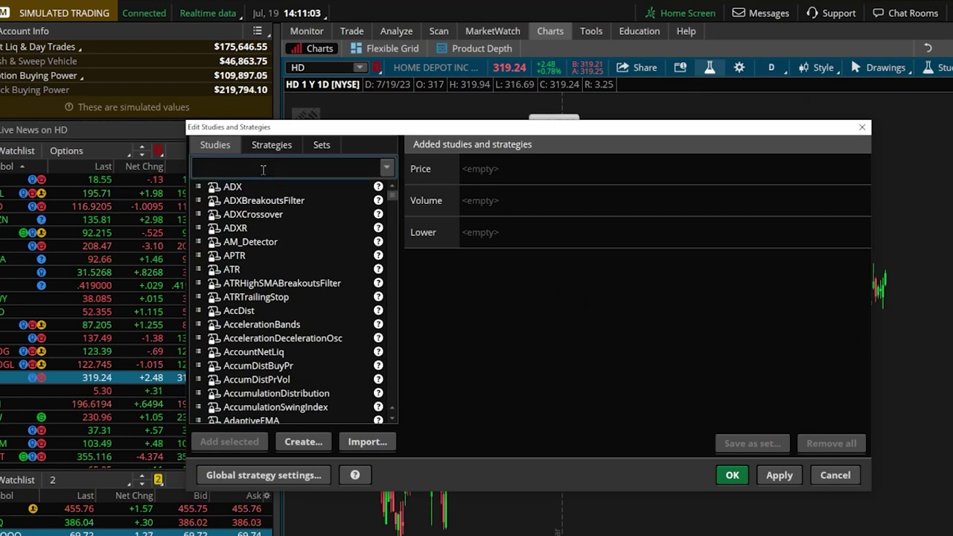
type("compar")
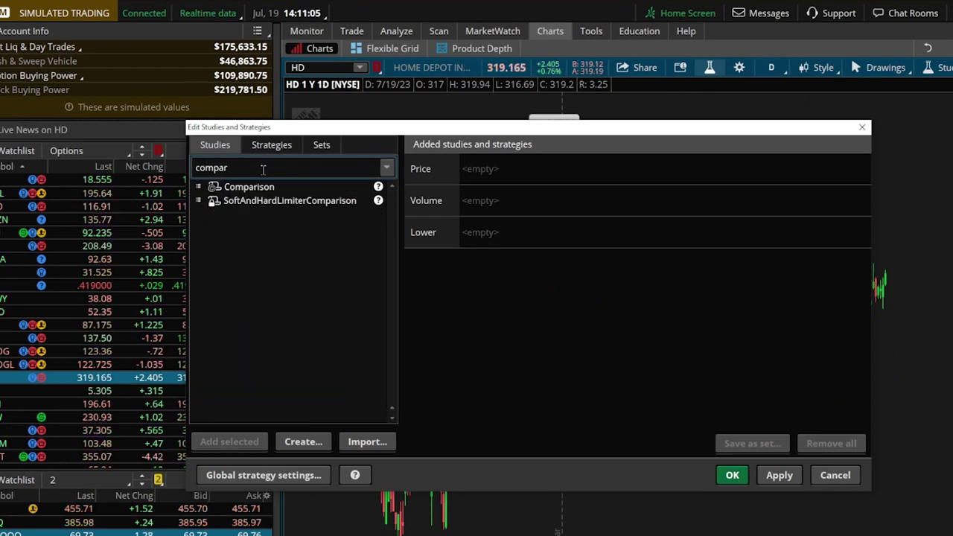
type("i")
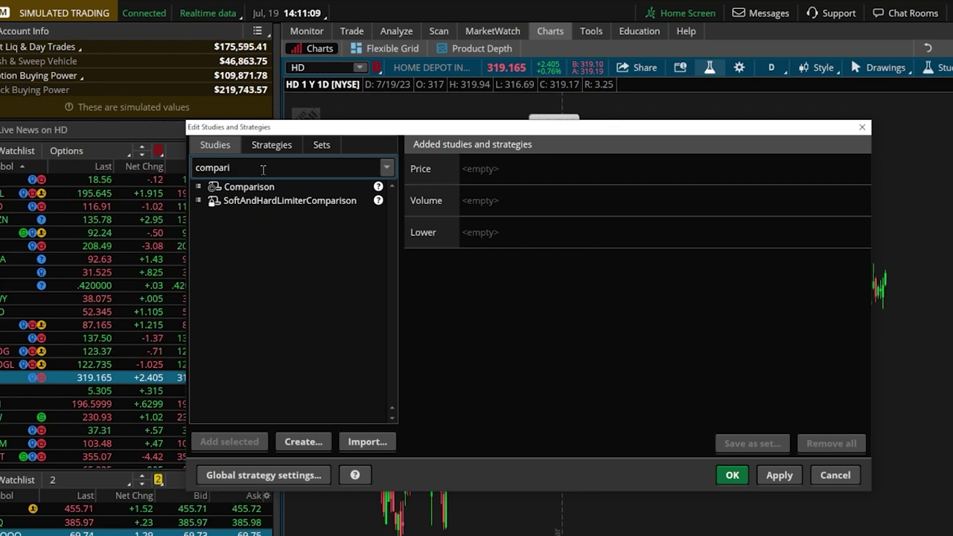
left_click(263, 187)
double_click(262, 187)
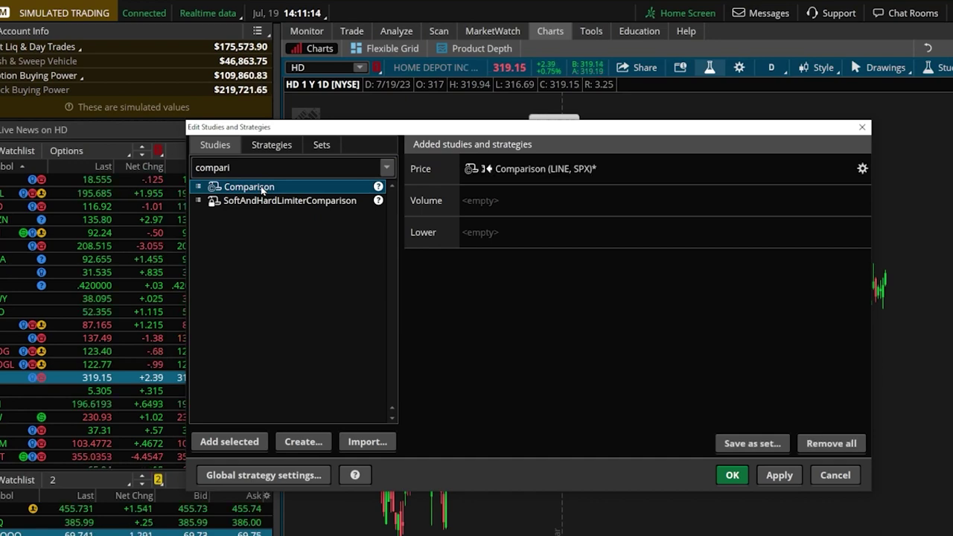
Step: Set the Comparison study's secondary security to LOW, review the comparison style choices, and apply the study to the chart
mouse_move(471, 187)
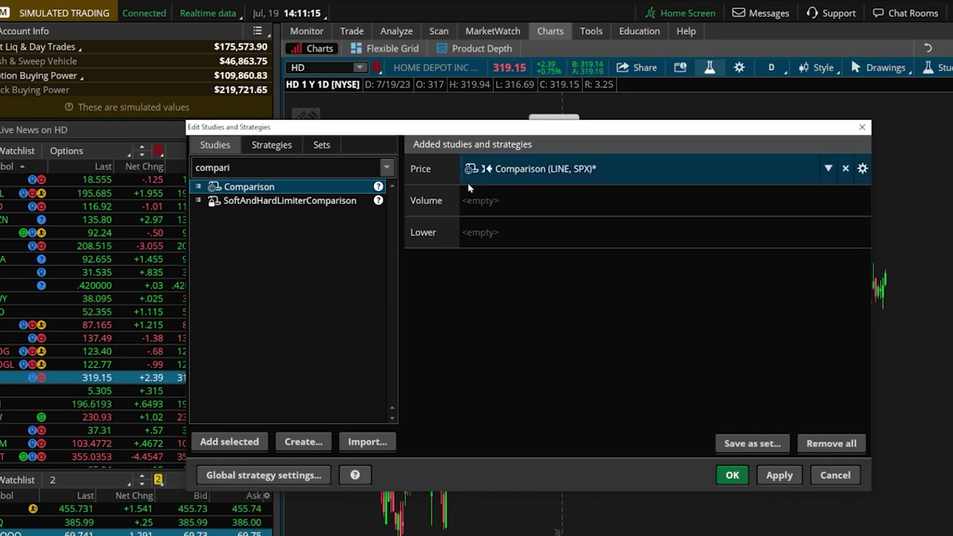
left_click(862, 168)
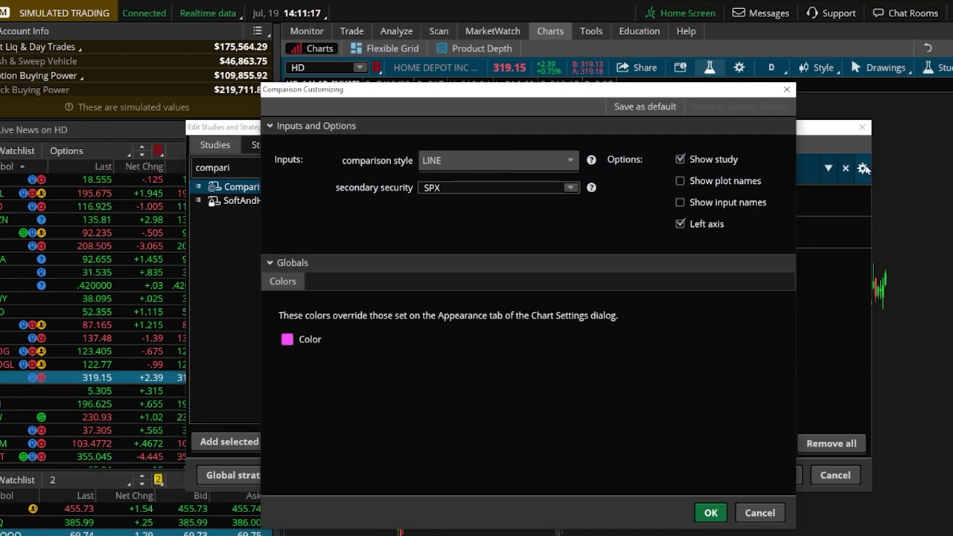
left_click(449, 189)
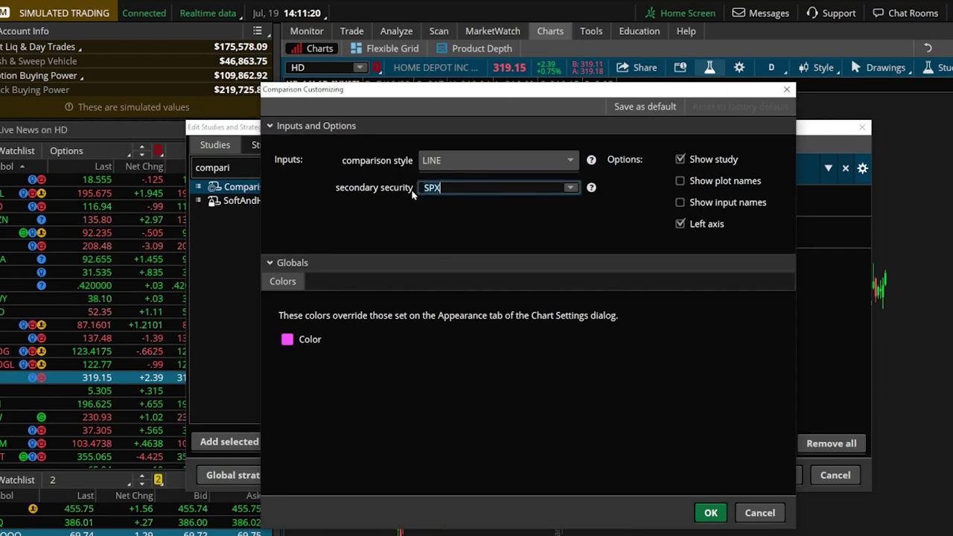
type("LOW")
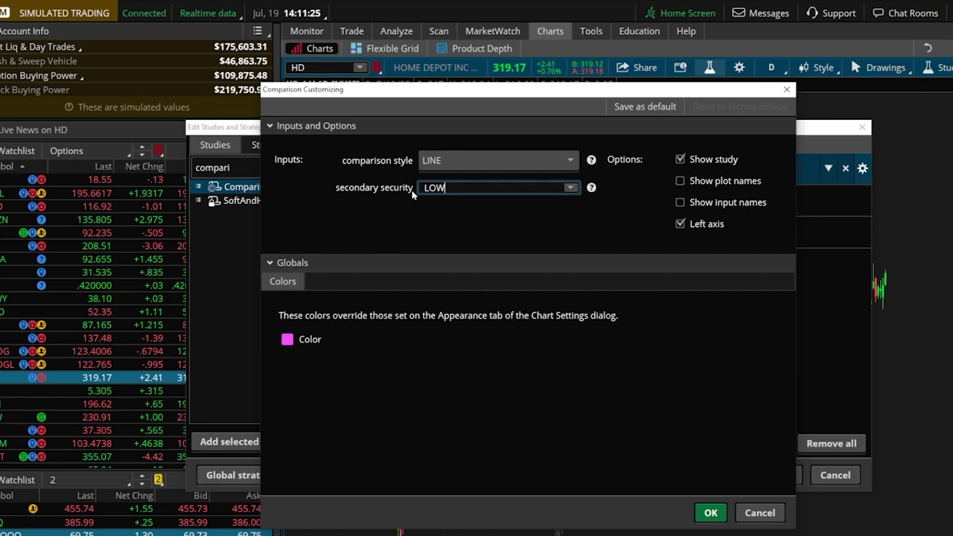
left_click(458, 161)
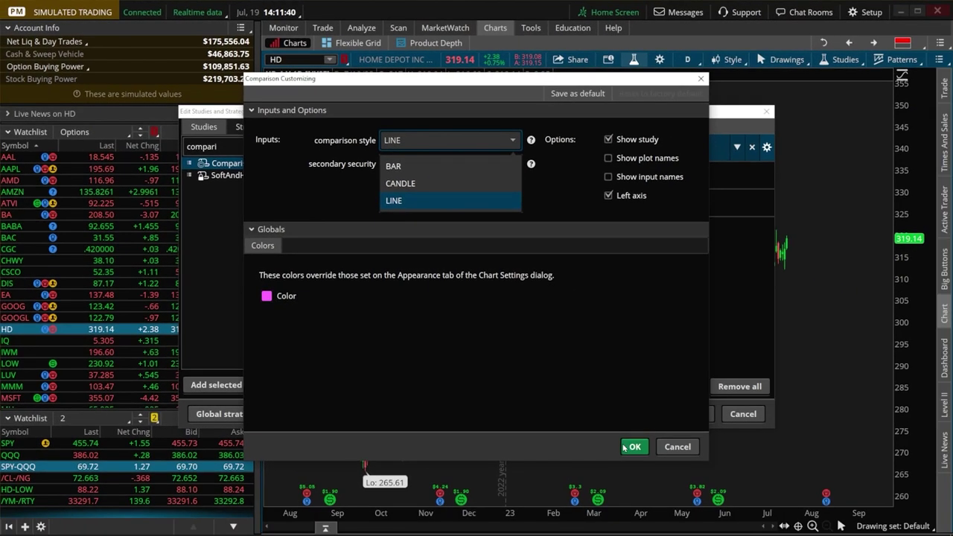
left_click(711, 512)
left_click(646, 415)
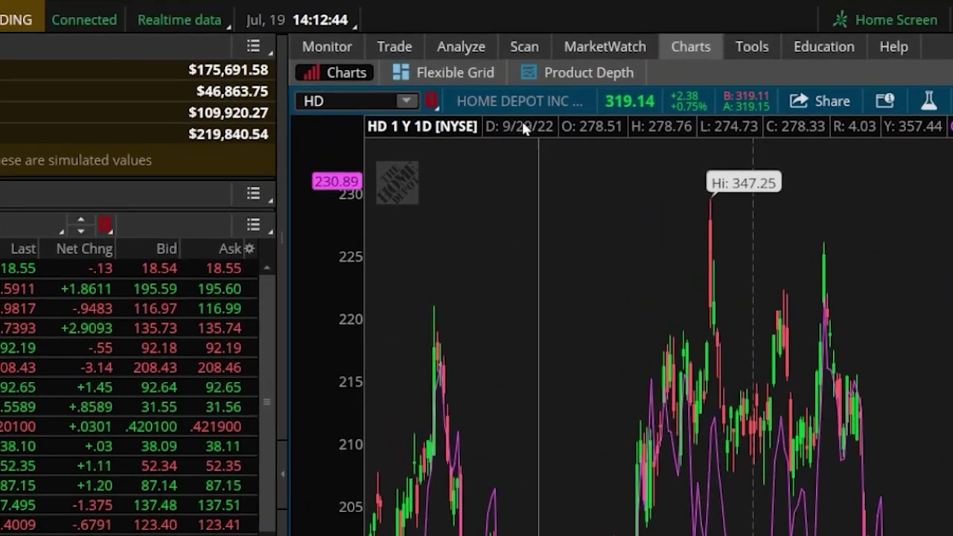
Step: Change the chart symbol to the pair HD-LOW
left_click(345, 99)
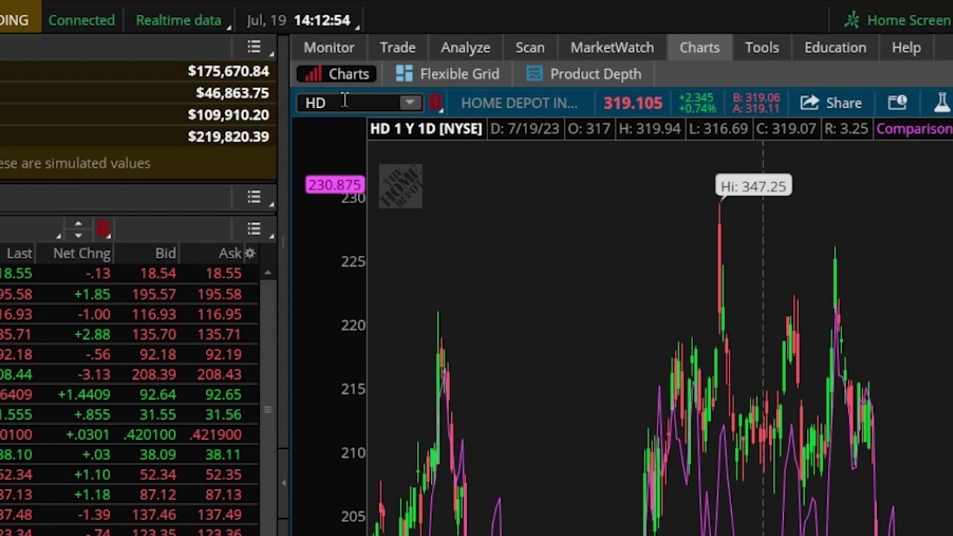
type("-LOW")
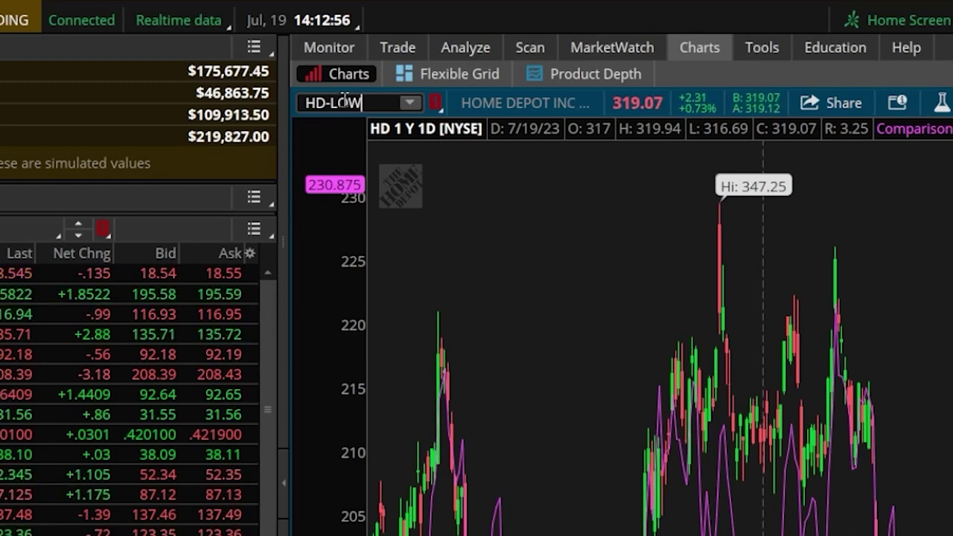
key("Return")
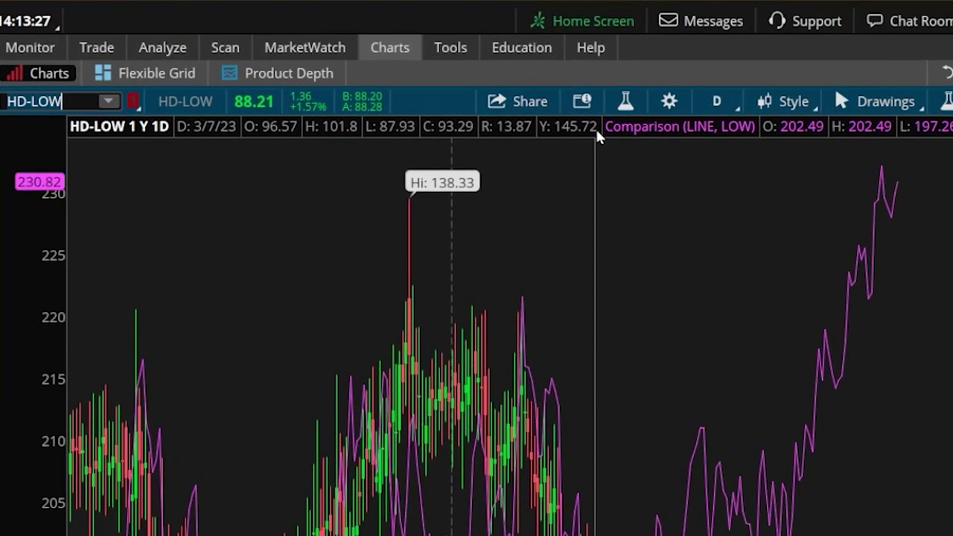
Step: Replace the Comparison study on the HD-LOW chart with the PairCorrelation study
left_click(625, 101)
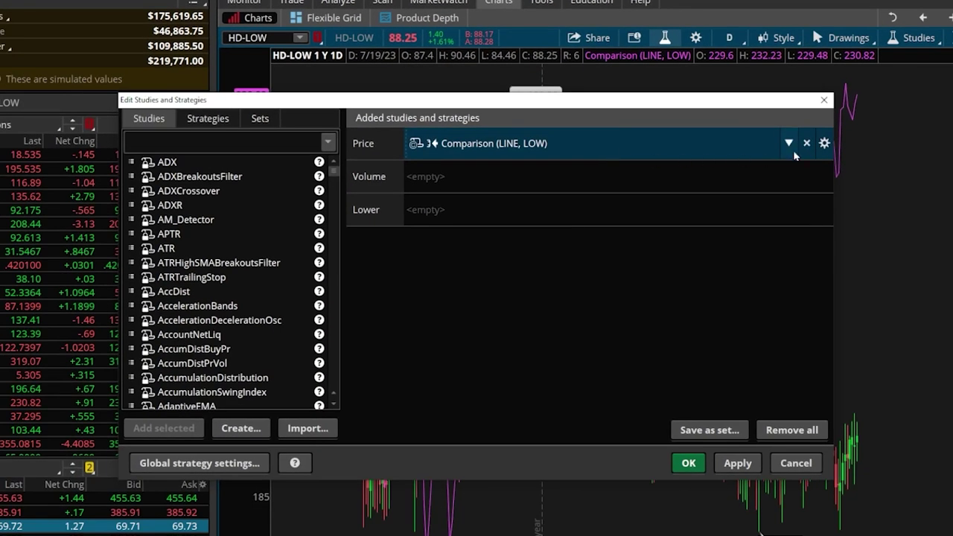
left_click(806, 143)
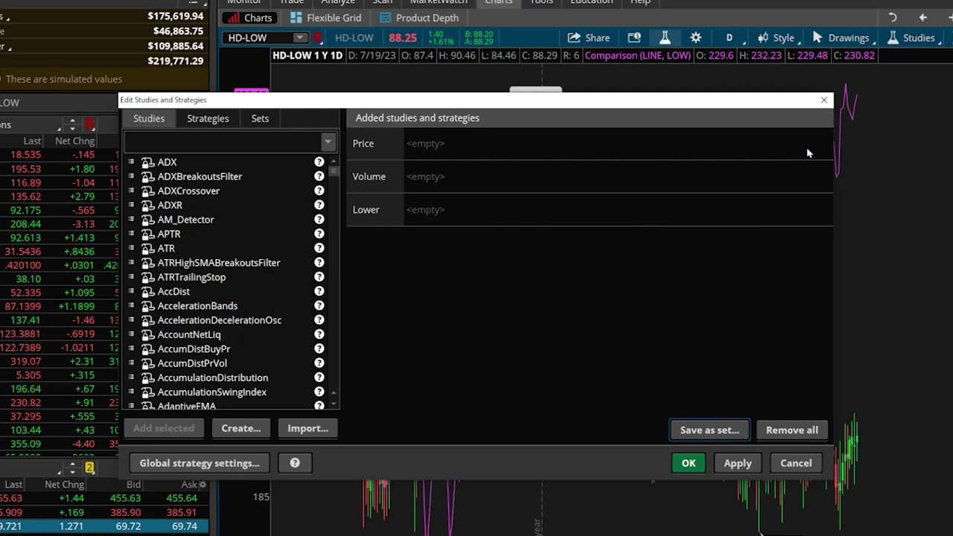
left_click(277, 149)
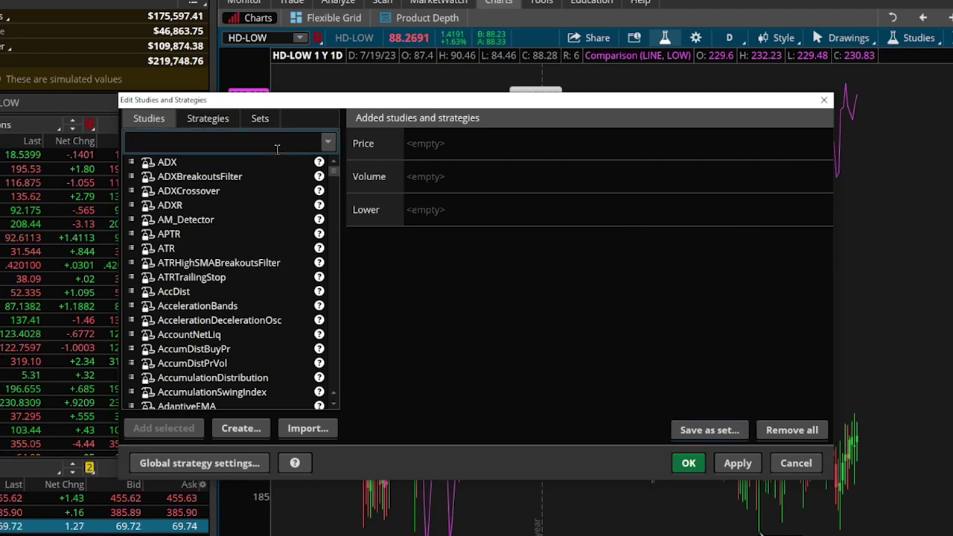
type("pair")
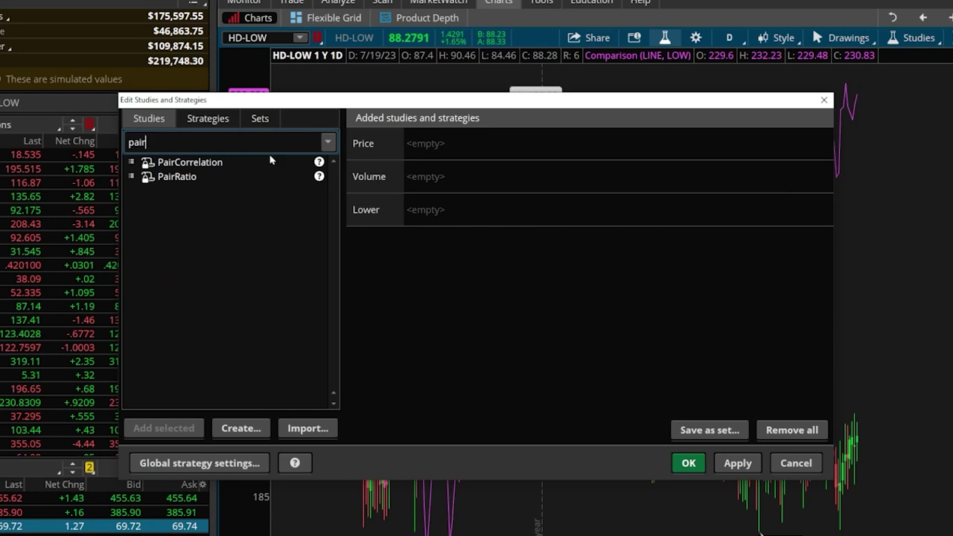
double_click(258, 164)
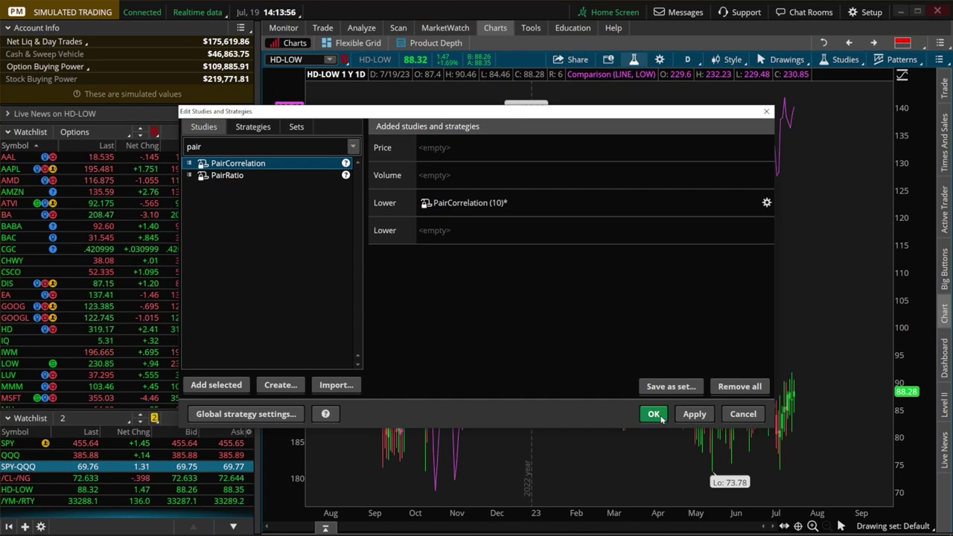
left_click(653, 414)
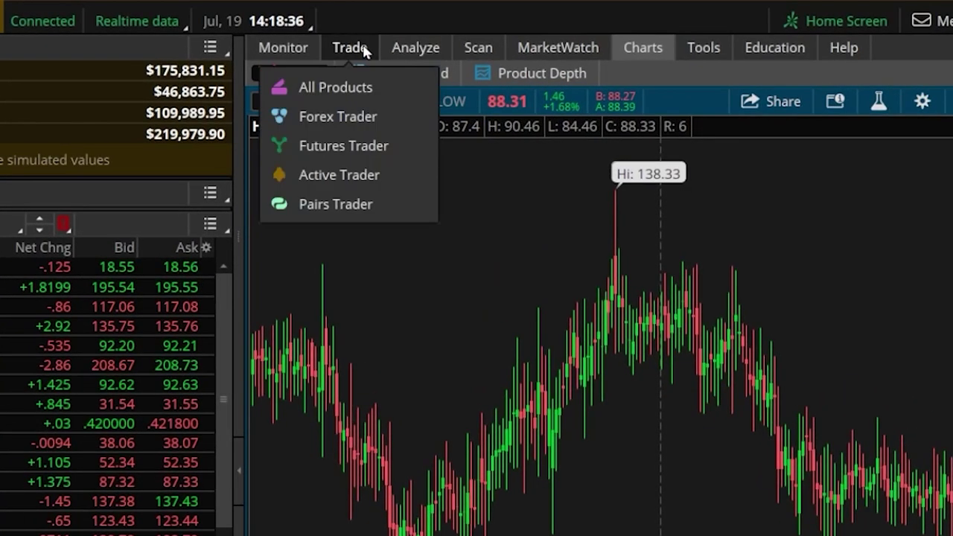
Step: Go to Pairs Trader and set the left side to HD and the right side to LOW
left_click(350, 48)
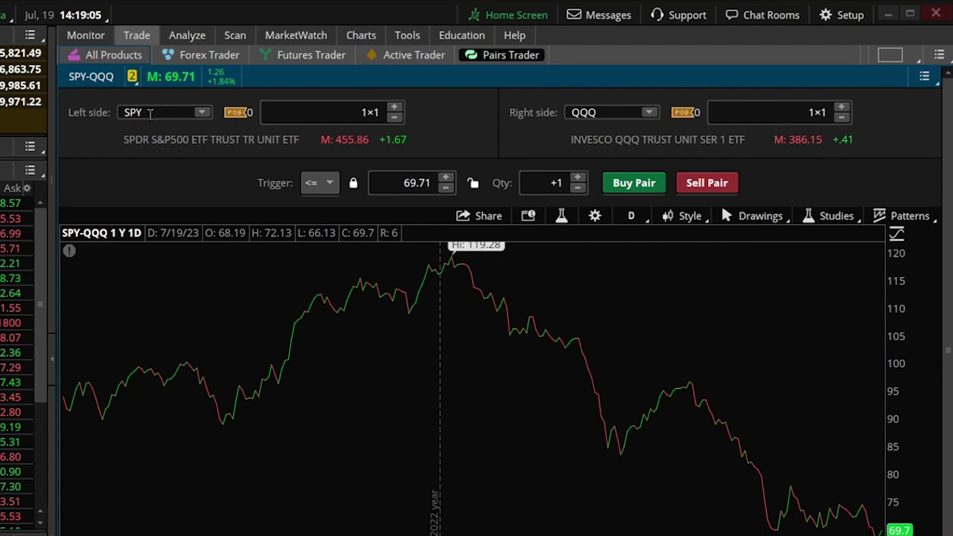
left_click(146, 113)
left_click_drag(146, 112, 100, 112)
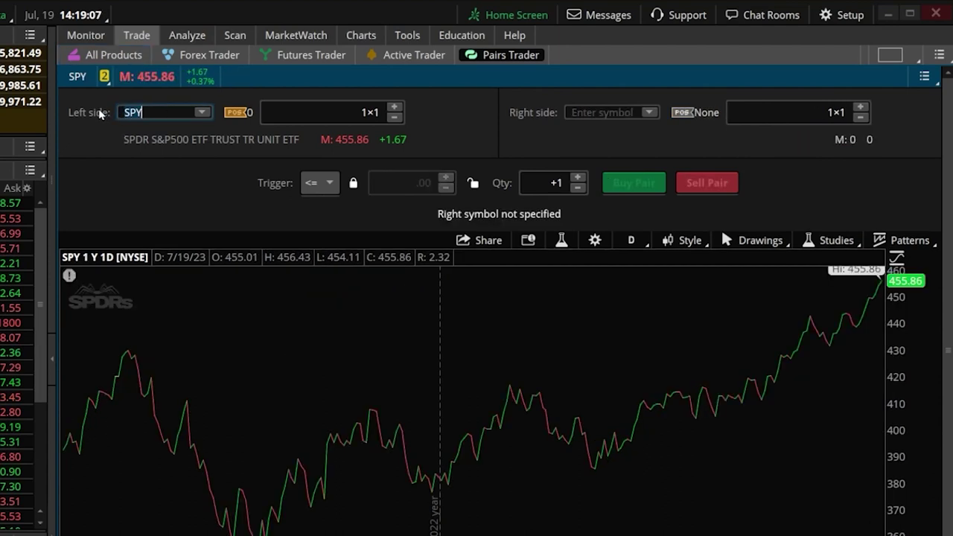
type("HD")
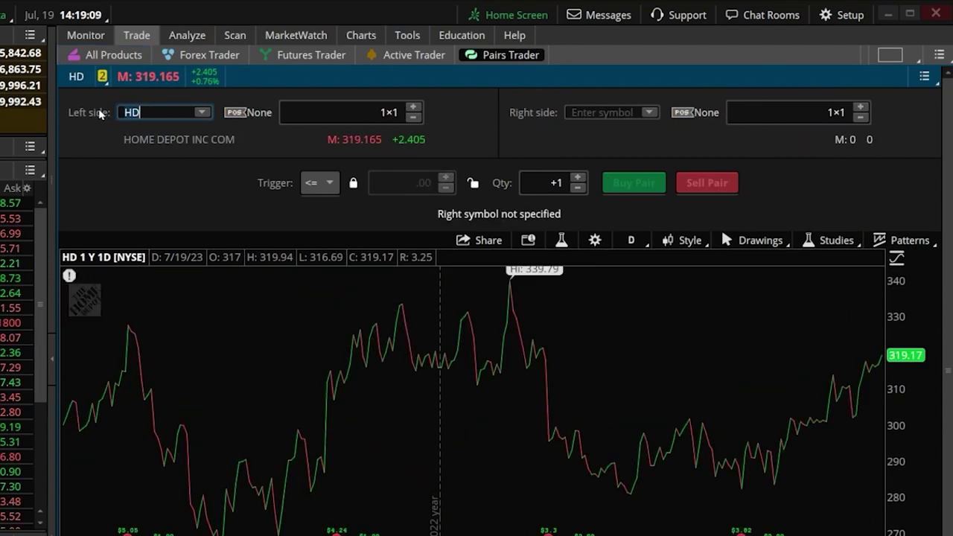
left_click(633, 111)
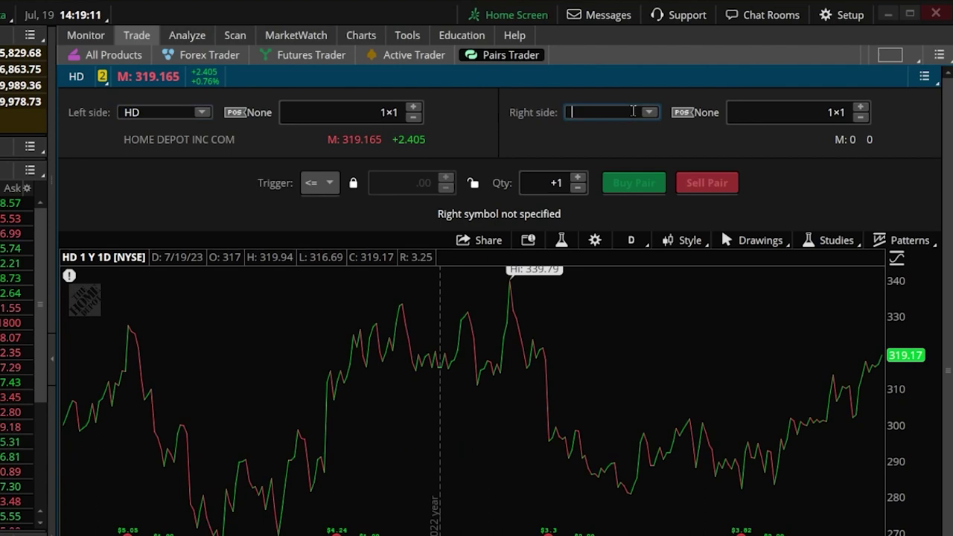
type("LOW")
key("Return")
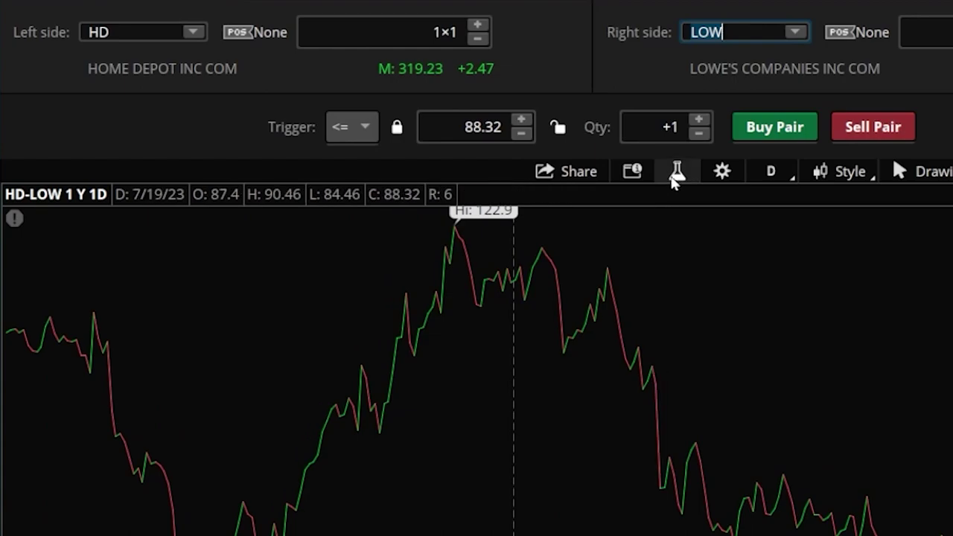
Step: Add the PairRatio study to the HD-LOW chart in Pairs Trader and inspect its plot
left_click(663, 170)
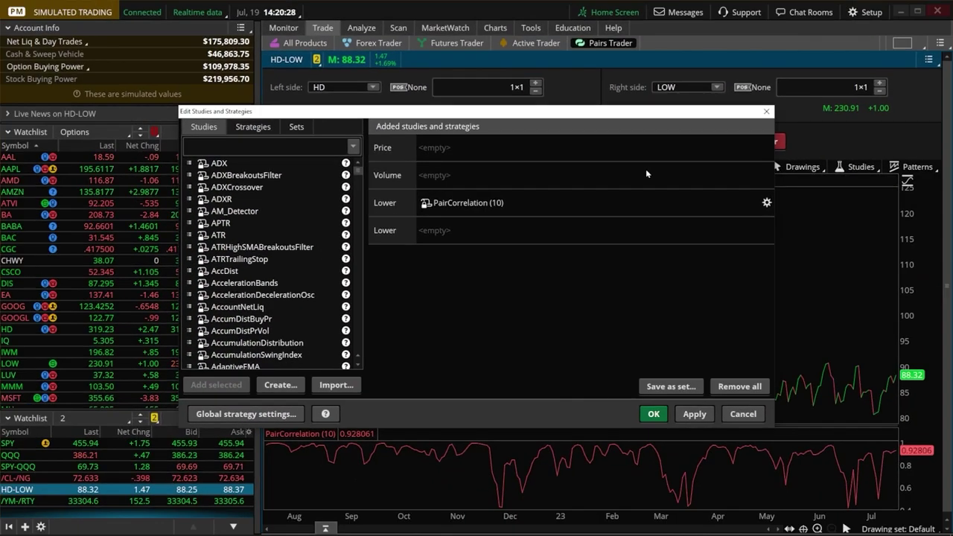
left_click(304, 148)
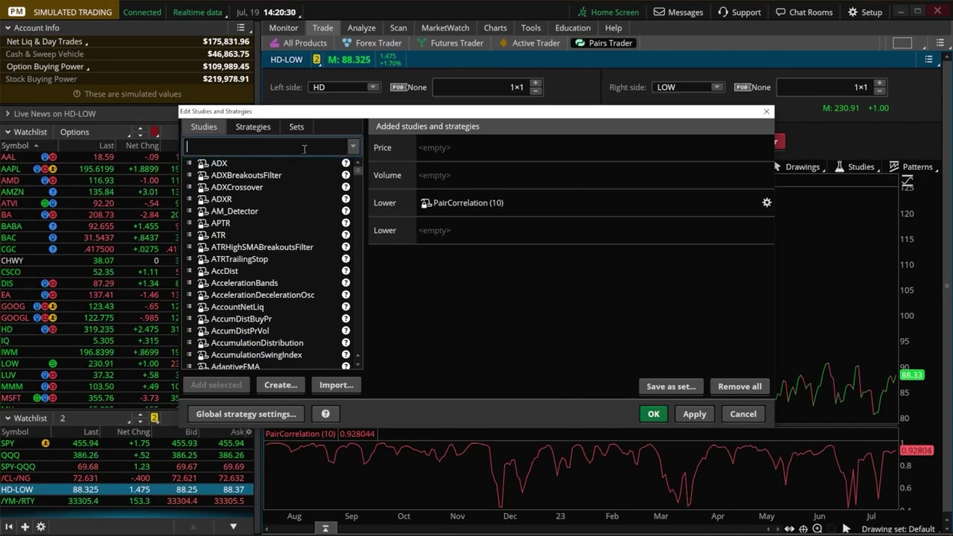
type("pair")
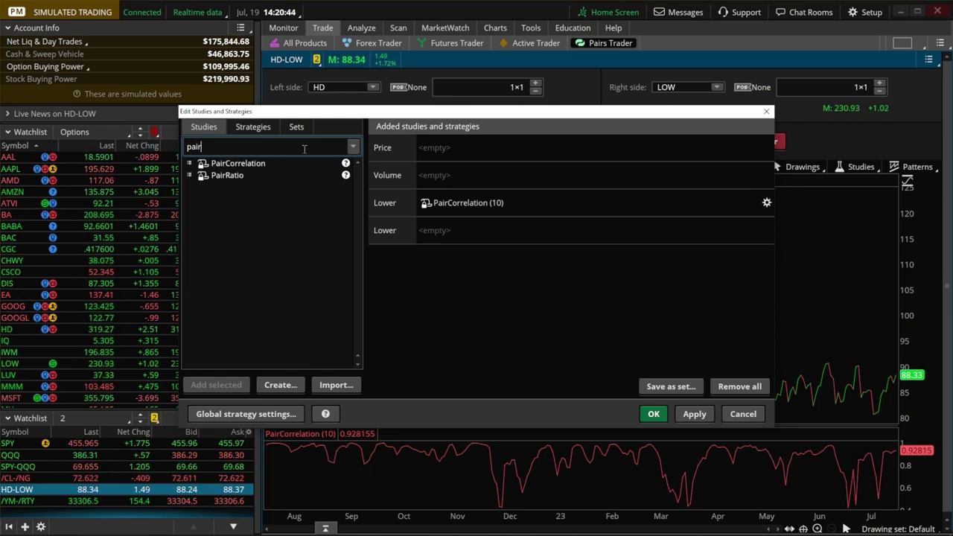
double_click(257, 176)
left_click(654, 415)
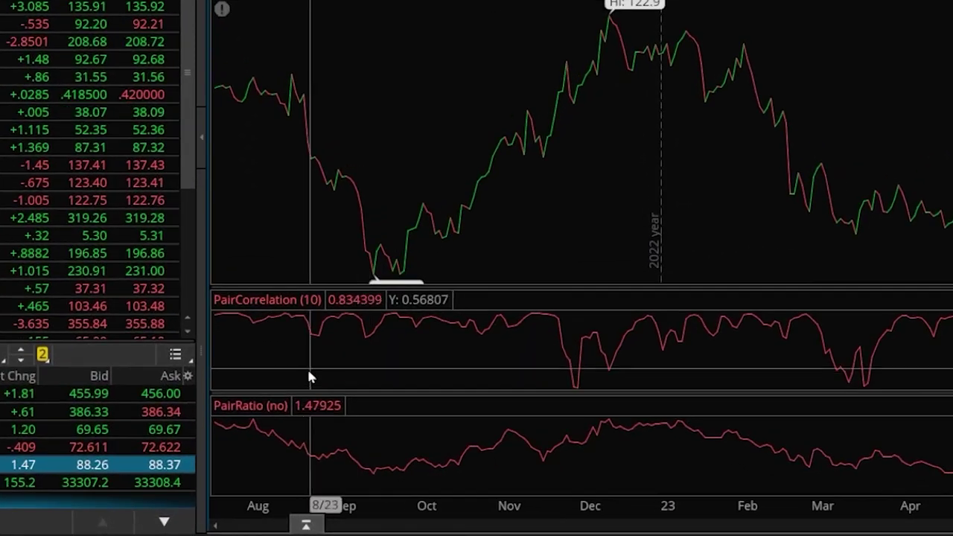
mouse_move(310, 416)
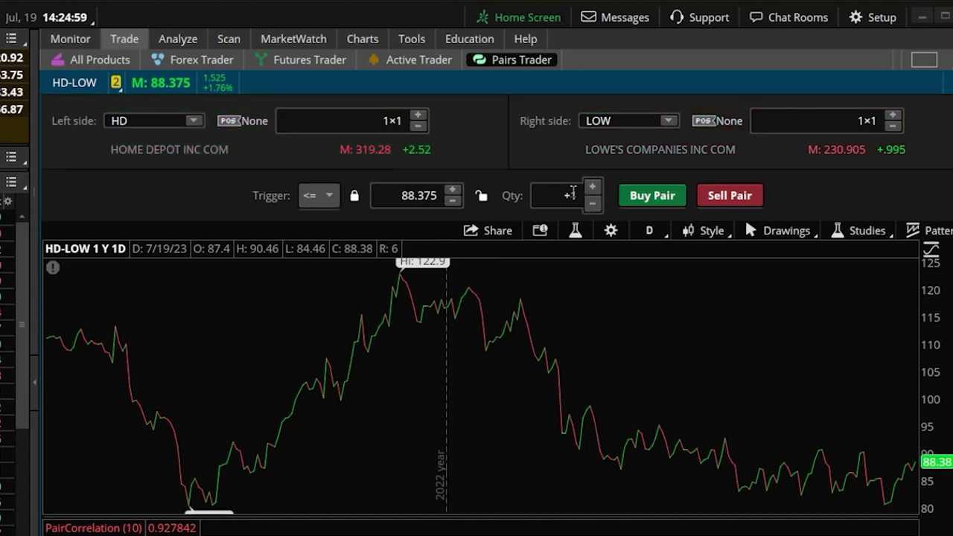
Step: Raise the HD-LOW pair order quantity to 10
left_click(593, 191)
left_click(593, 190)
left_click(593, 190)
left_click(593, 191)
left_click(592, 191)
left_click(593, 190)
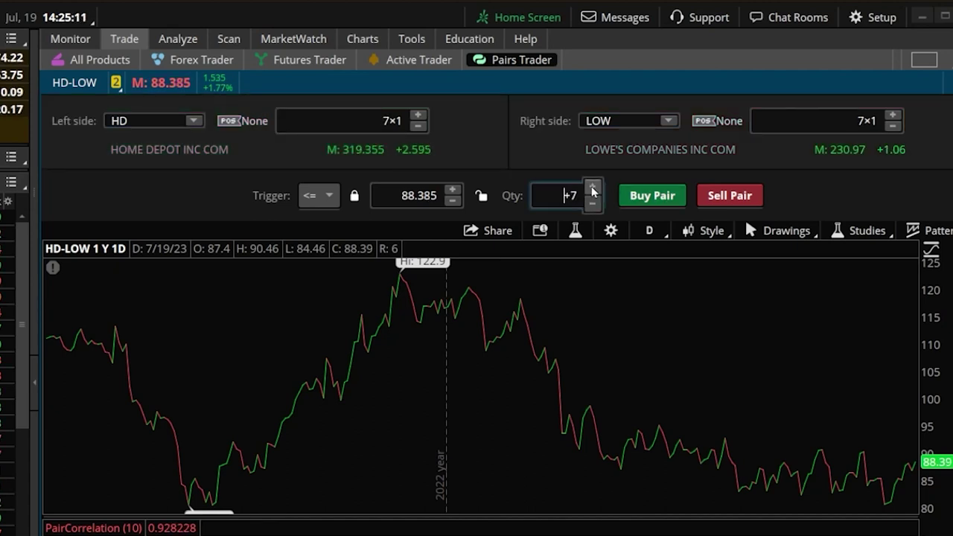
left_click(593, 191)
left_click(592, 191)
left_click(593, 191)
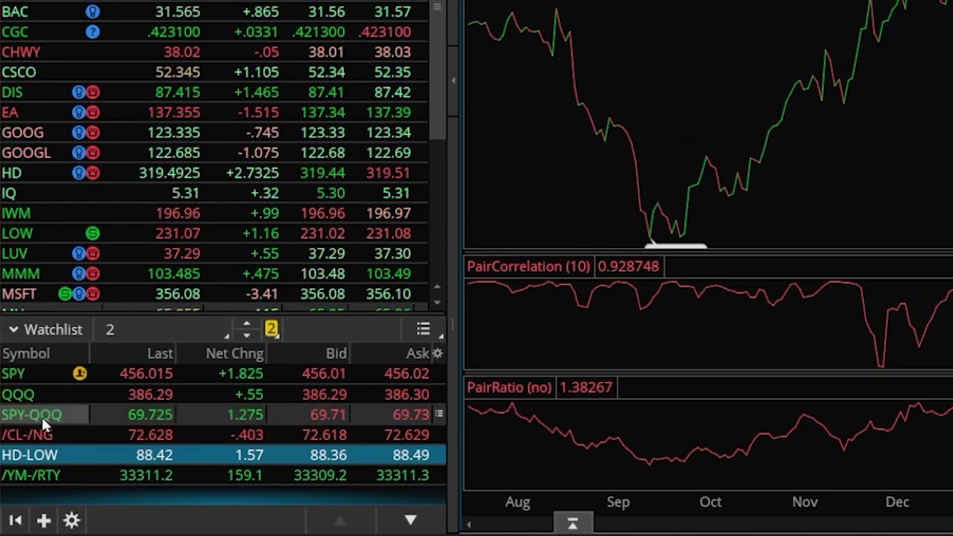
Step: Load the /CL-/NG pair from the watchlist and set the /NG side's ratio quantity to 3
left_click(38, 439)
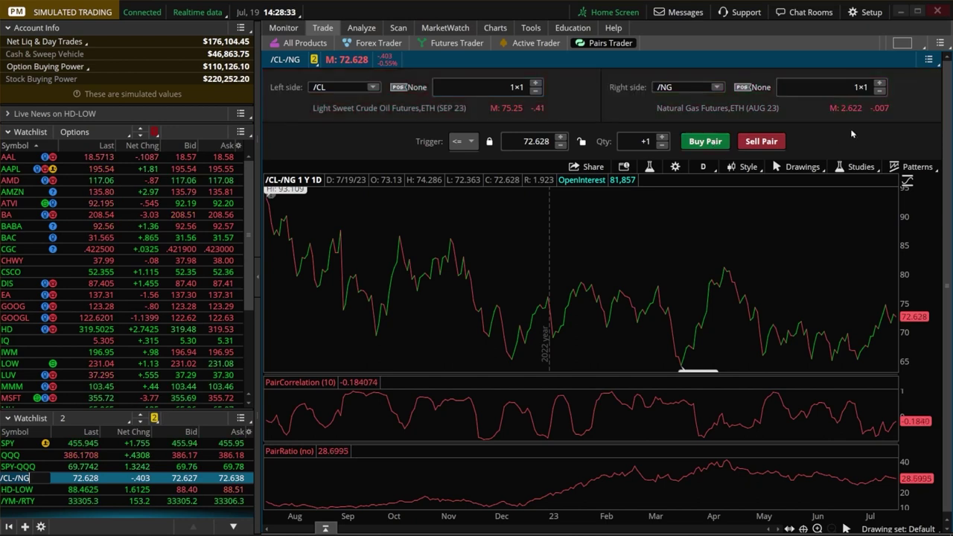
left_click(879, 83)
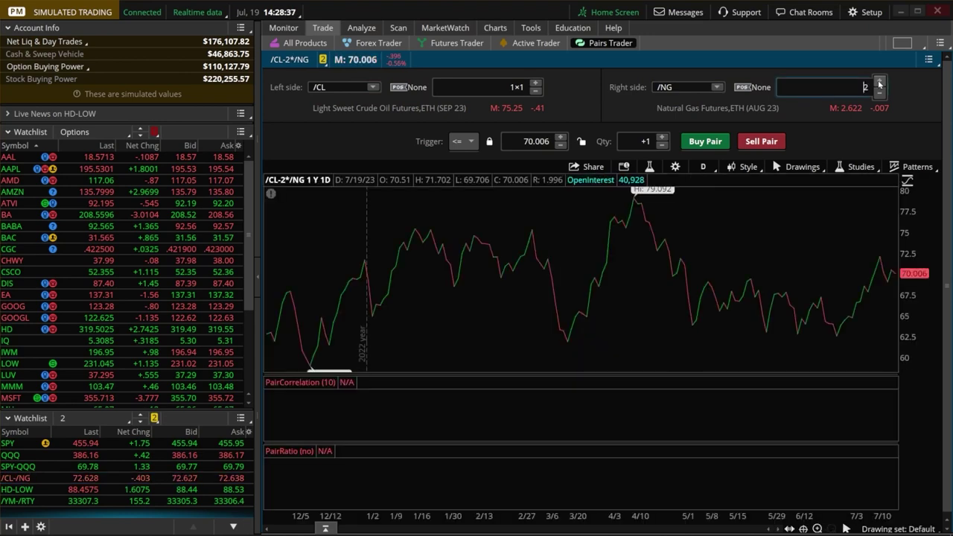
left_click(879, 84)
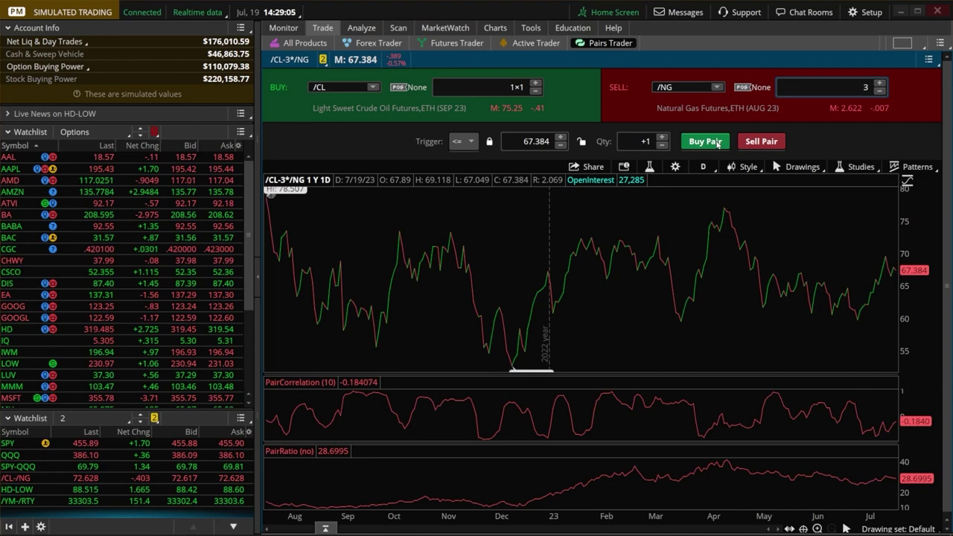
Step: Buy one /CL-/NG pair at the 1-to-3 ratio, send the order, and show the pair's position details
left_click(717, 143)
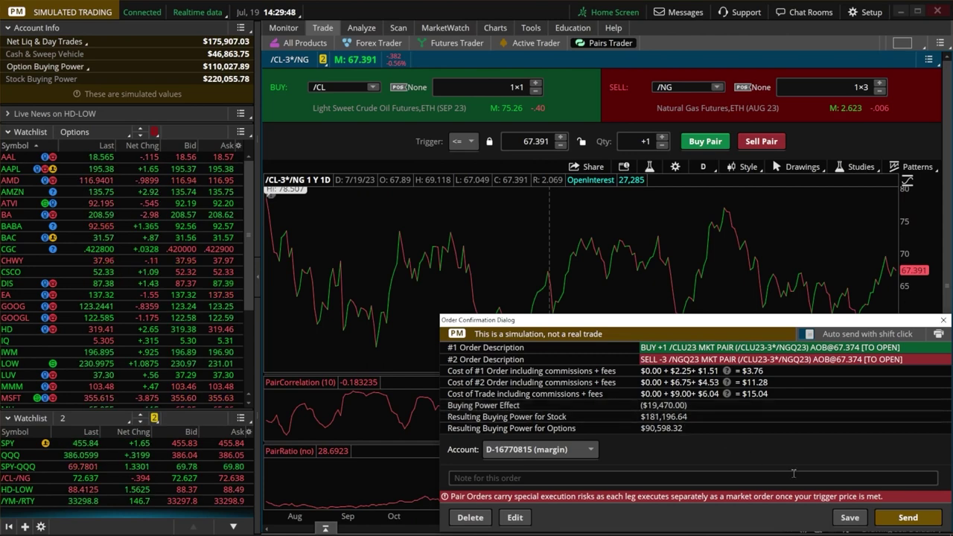
left_click(897, 514)
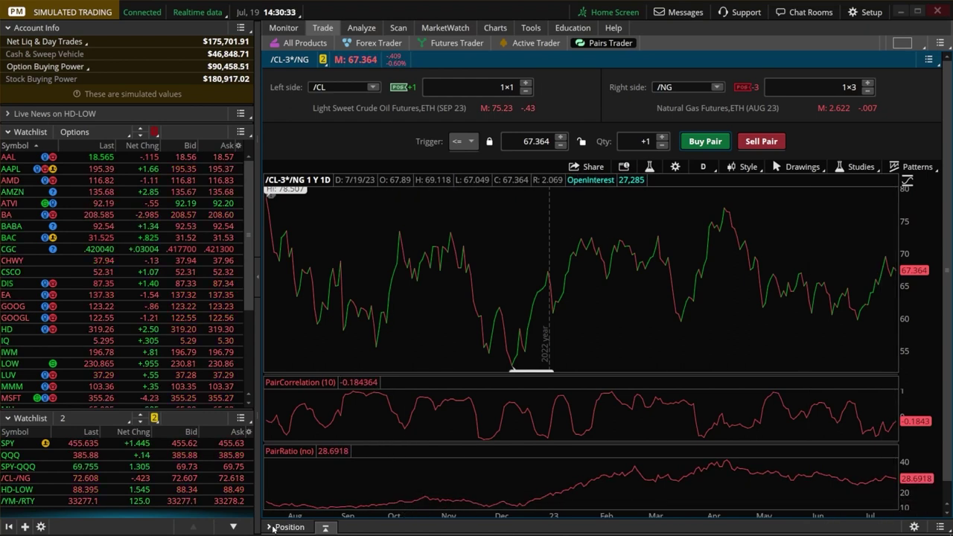
left_click(271, 527)
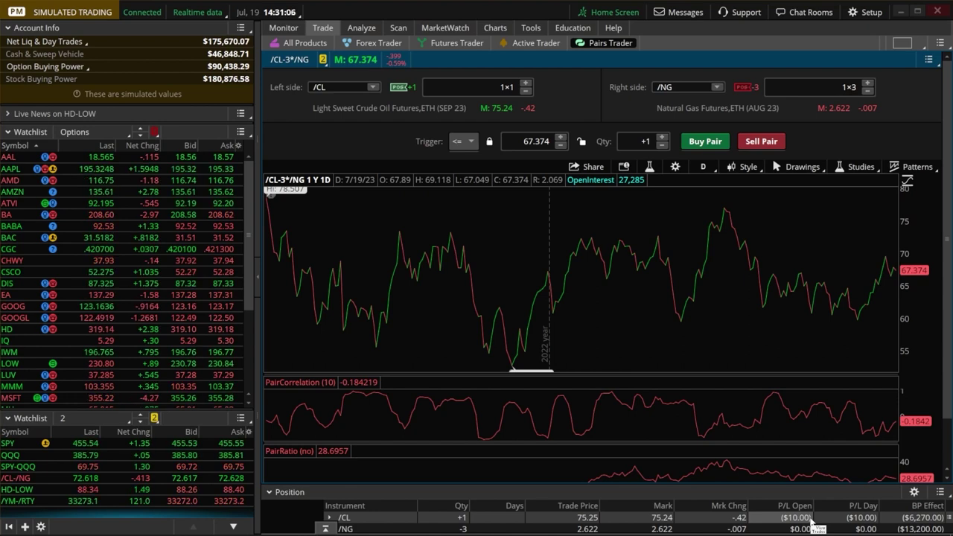
Step: Close the /CL-/NG position by sending a sell order for one pair, selling 1 /CL and buying 3 /NG
left_click(760, 142)
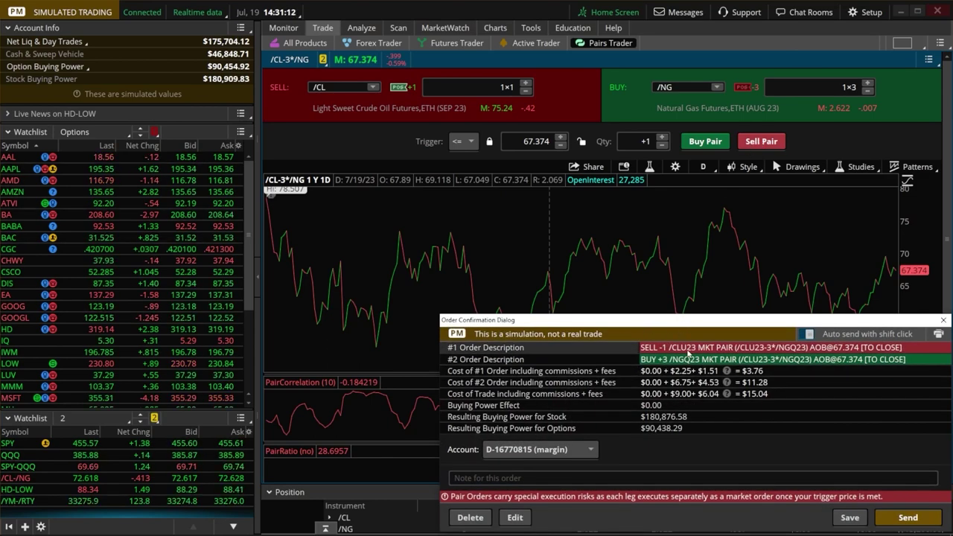
left_click(922, 525)
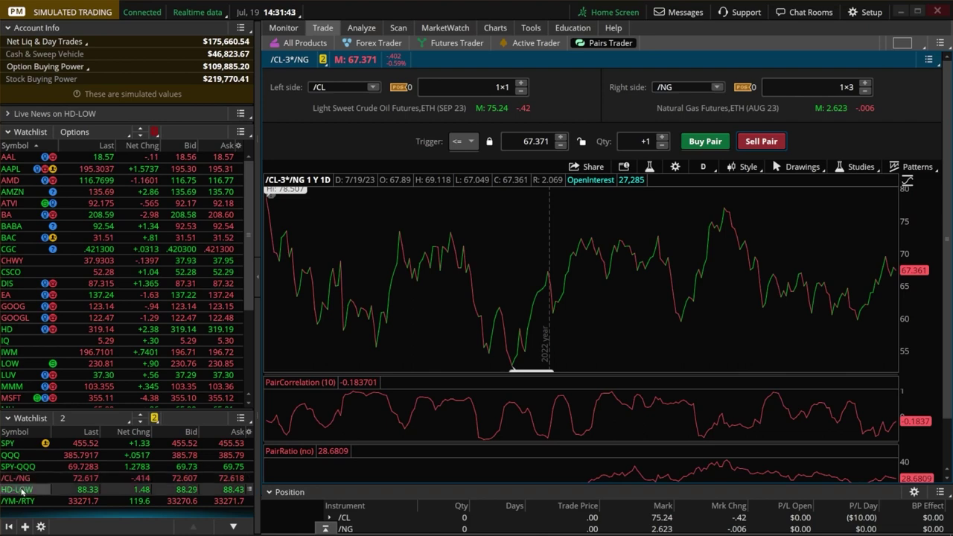
Step: Load the HD-LOW pair from the watchlist and send a buy order for 10 pairs
left_click(22, 490)
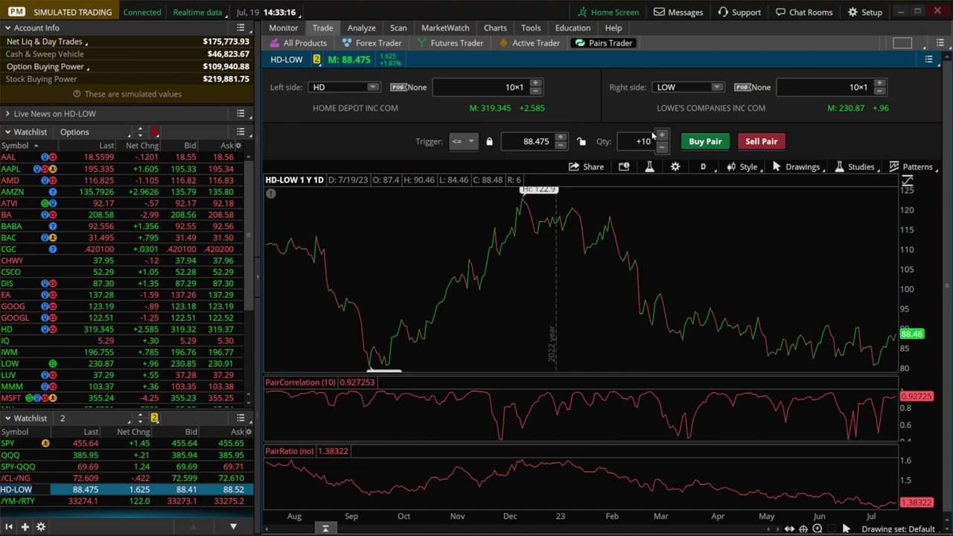
left_click(700, 143)
left_click(888, 514)
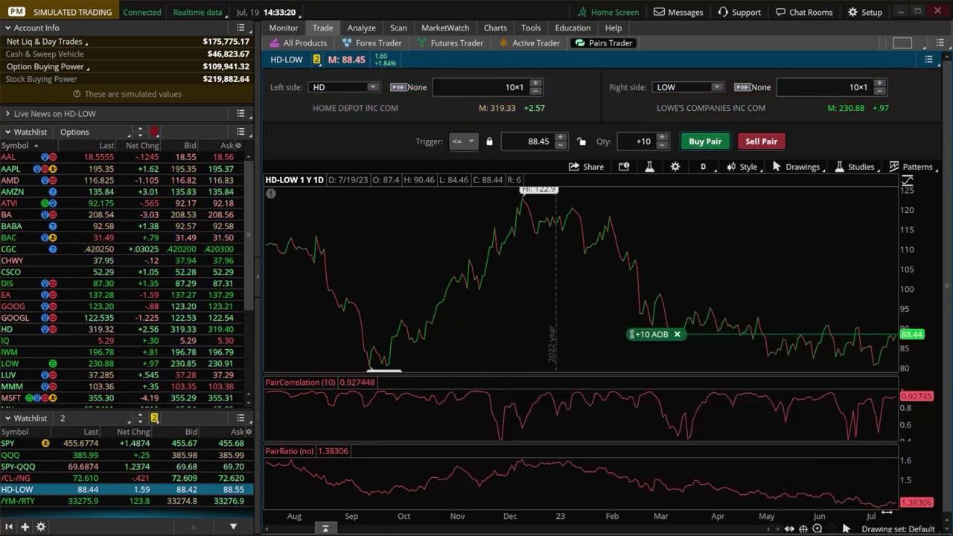